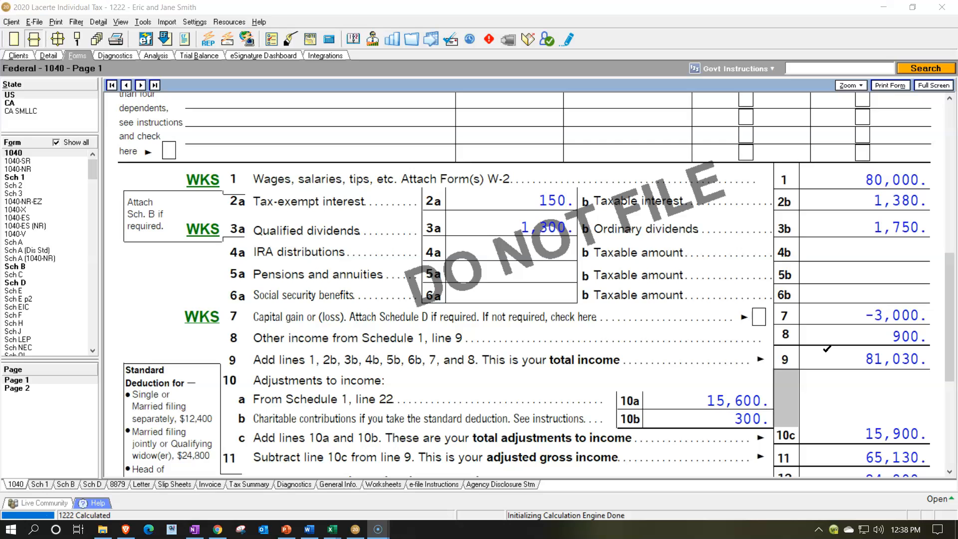
# Review the adjustments, adjusted gross income and deduction lines on Form 1040 page 1, and open Schedule A.
pyautogui.scroll(-3, 829, 331)
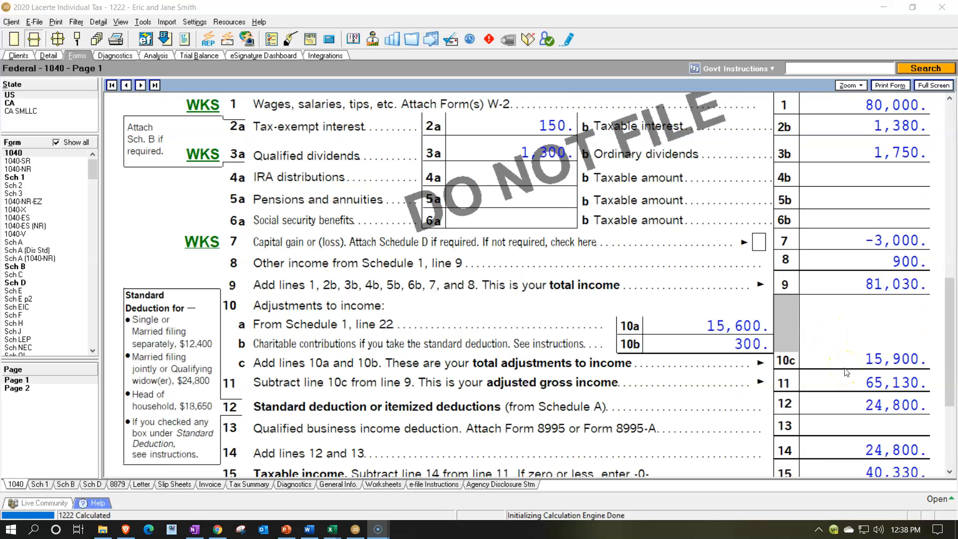
pyautogui.scroll(-3, 847, 372)
pyautogui.click(843, 365)
pyautogui.click(840, 338)
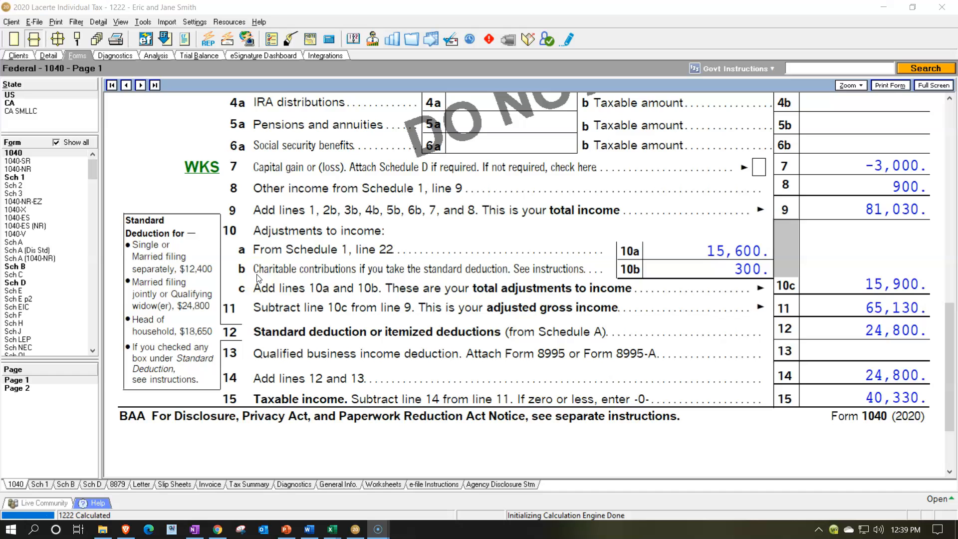
pyautogui.click(38, 241)
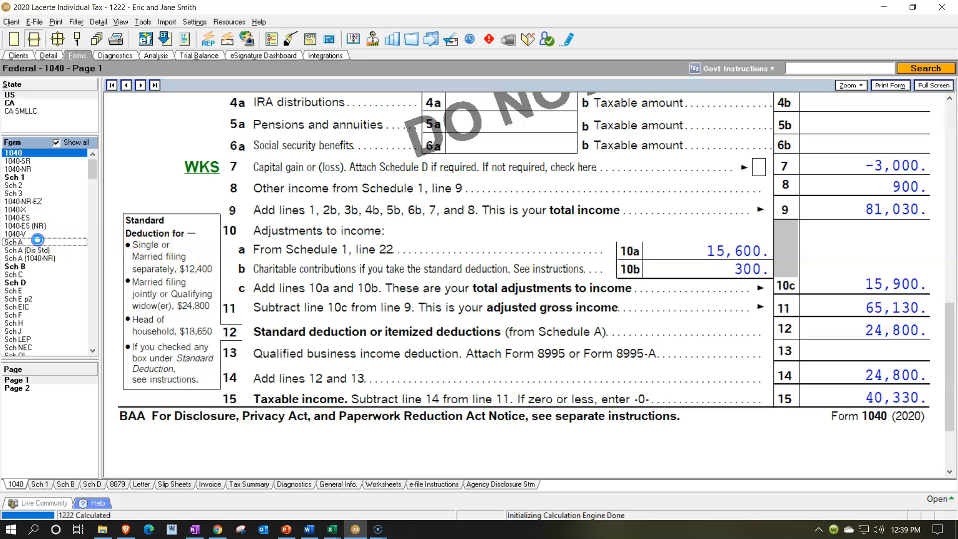
pyautogui.scroll(4, 333, 289)
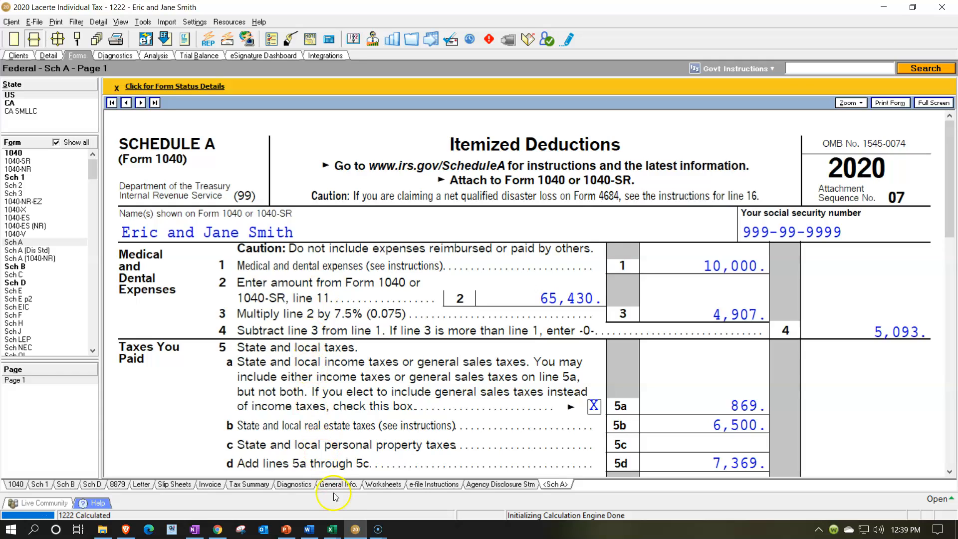
# Switch to the Excel tax worksheet and compare the itemized and standard deductions, including the standard deduction amounts by filing status.
pyautogui.click(334, 530)
pyautogui.click(311, 502)
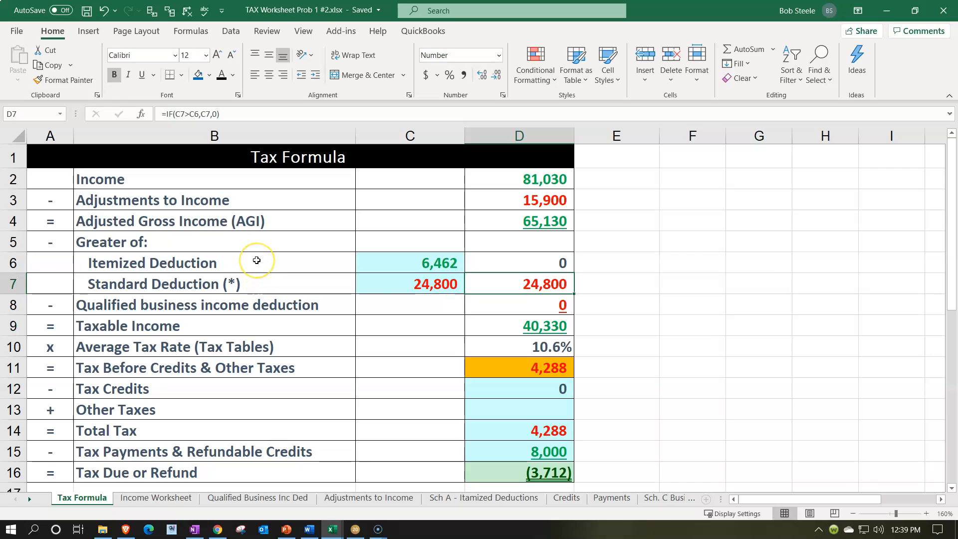
pyautogui.moveTo(257, 260); pyautogui.dragTo(381, 278)
pyautogui.click(394, 282)
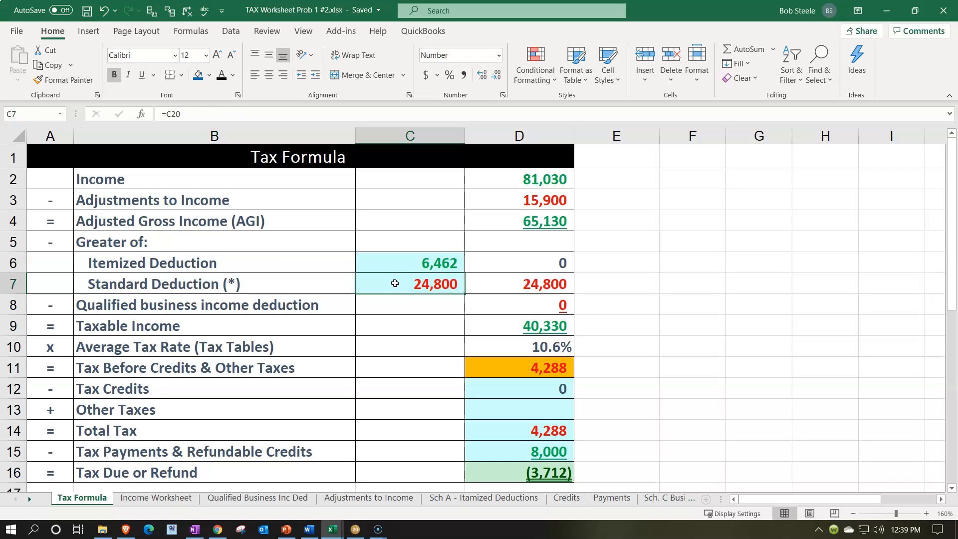
pyautogui.scroll(-4, 395, 284)
pyautogui.click(395, 283)
pyautogui.press('Down')
pyautogui.press('Down')
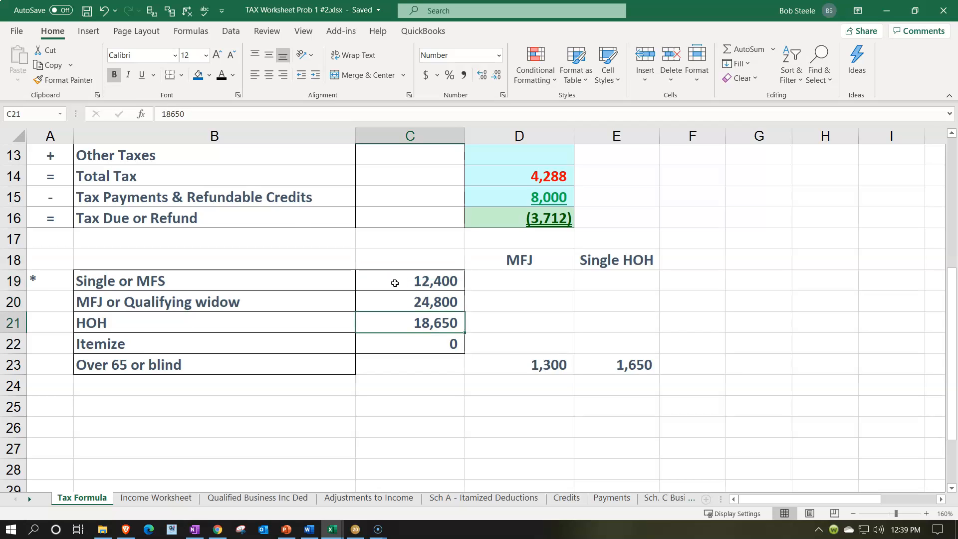
pyautogui.scroll(4, 395, 283)
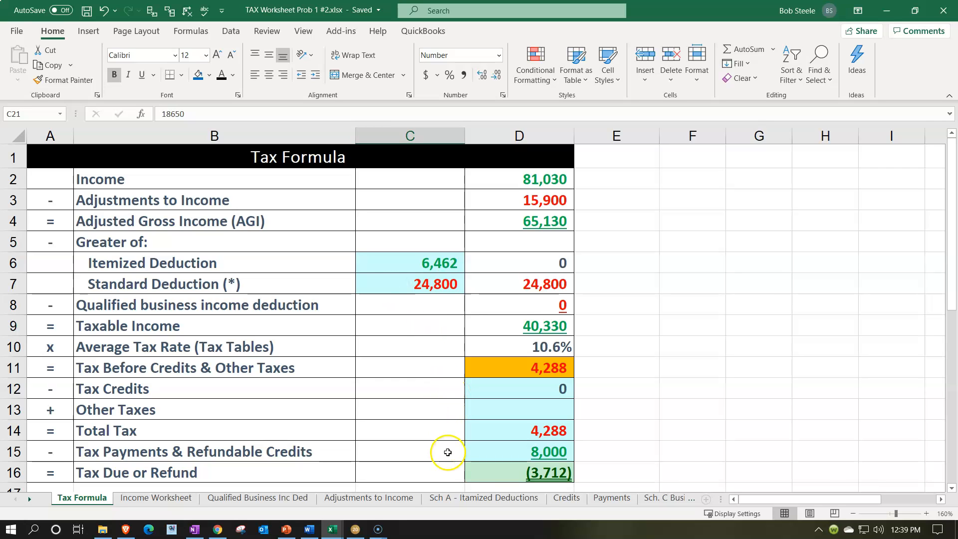
# Open the Sch A - Itamized Deductions sheet and examine the deductible medical amount and the state taxes entry.
pyautogui.click(451, 498)
pyautogui.scroll(5, 418, 366)
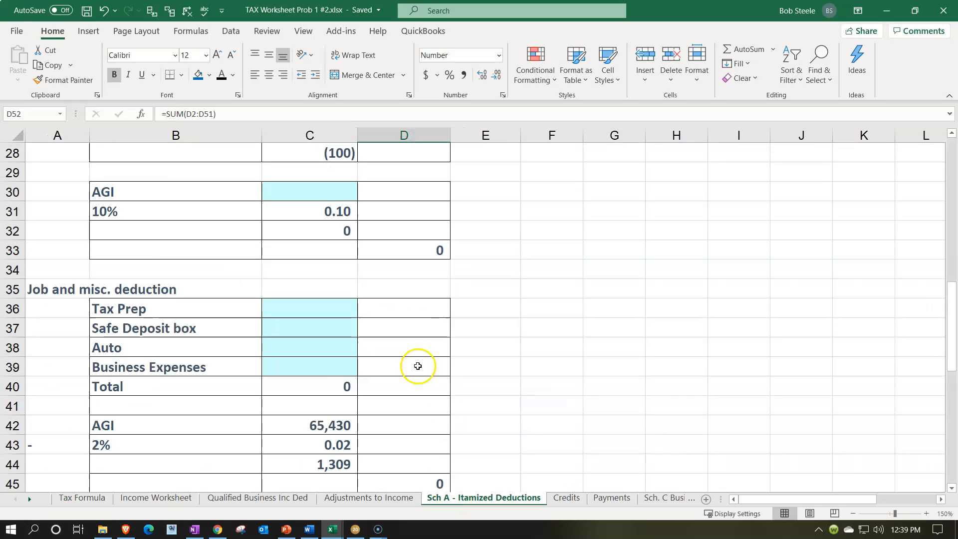
pyautogui.scroll(9, 418, 366)
pyautogui.click(416, 283)
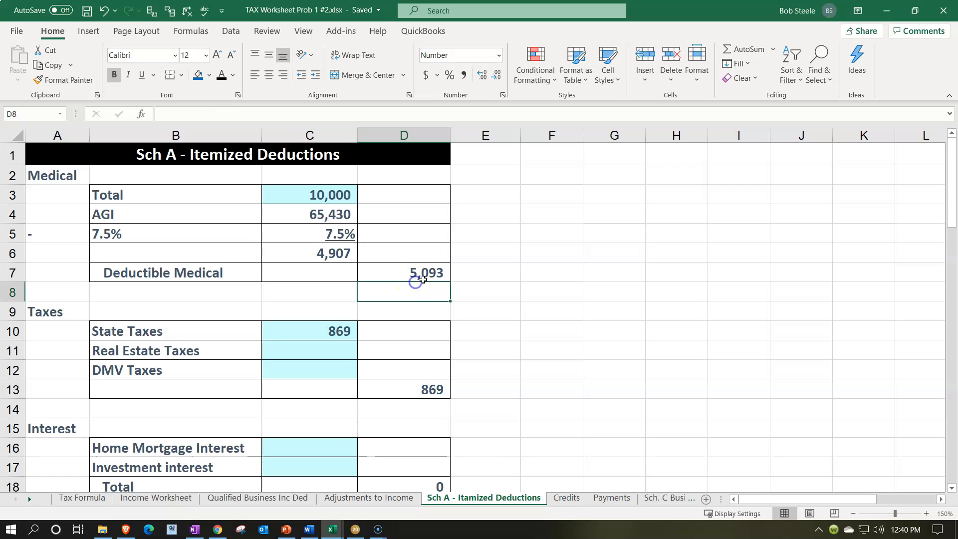
pyautogui.click(422, 274)
pyautogui.scroll(-1, 420, 272)
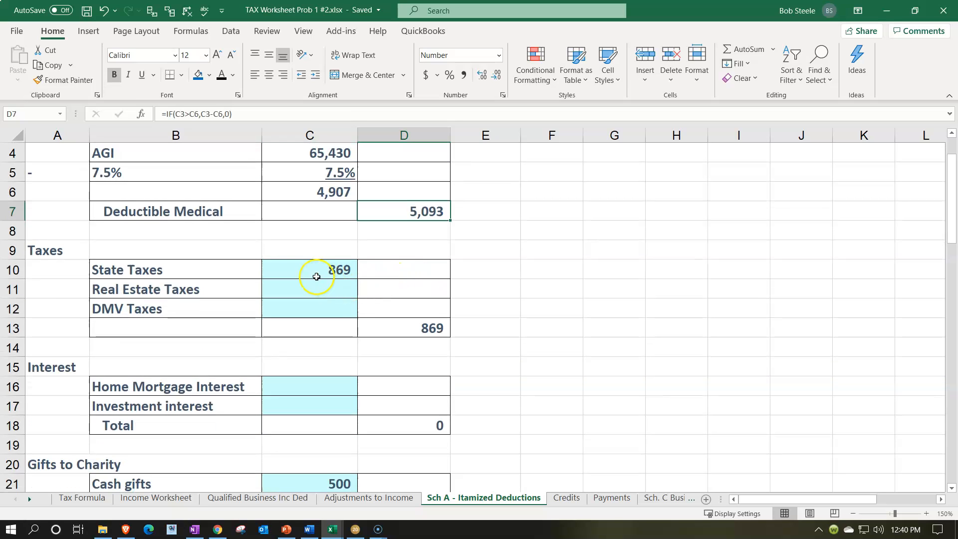
pyautogui.click(312, 270)
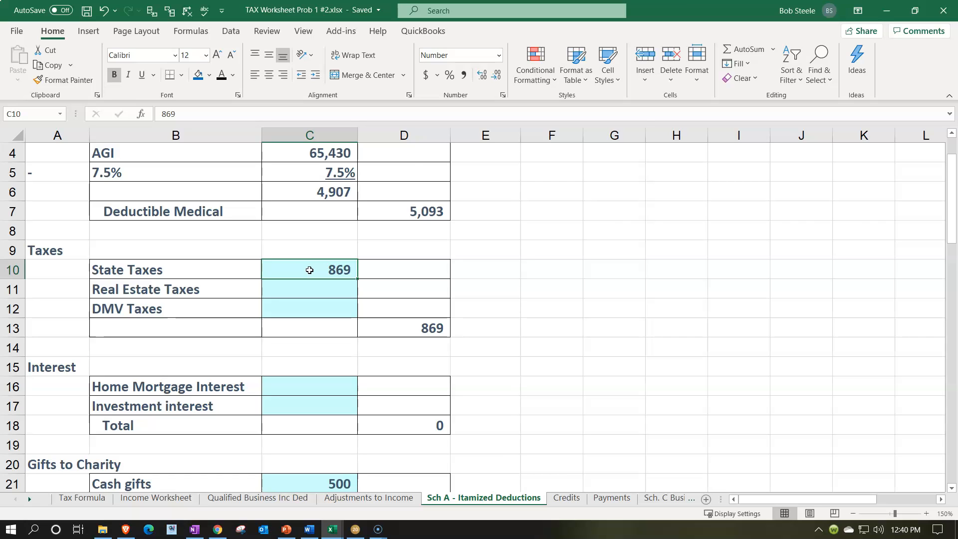
pyautogui.scroll(-1, 309, 271)
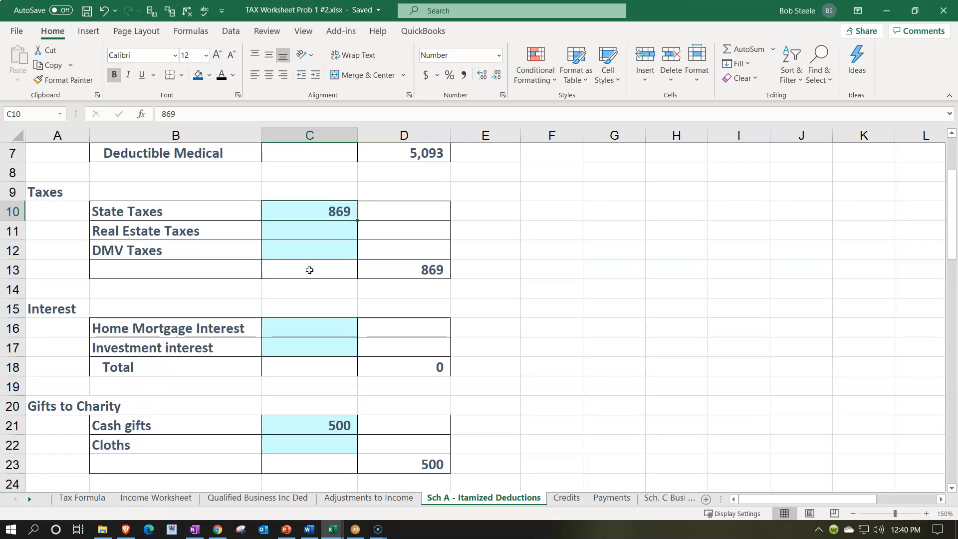
# Enter 6500 for Real Estate Taxes in cell C11 of the Taxes section.
pyautogui.click(301, 326)
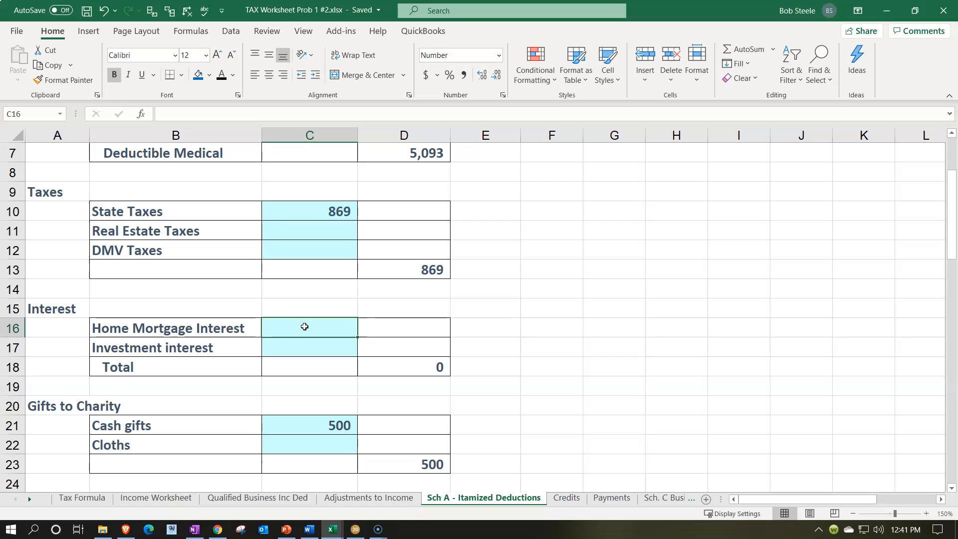
pyautogui.click(304, 230)
pyautogui.write('6500')
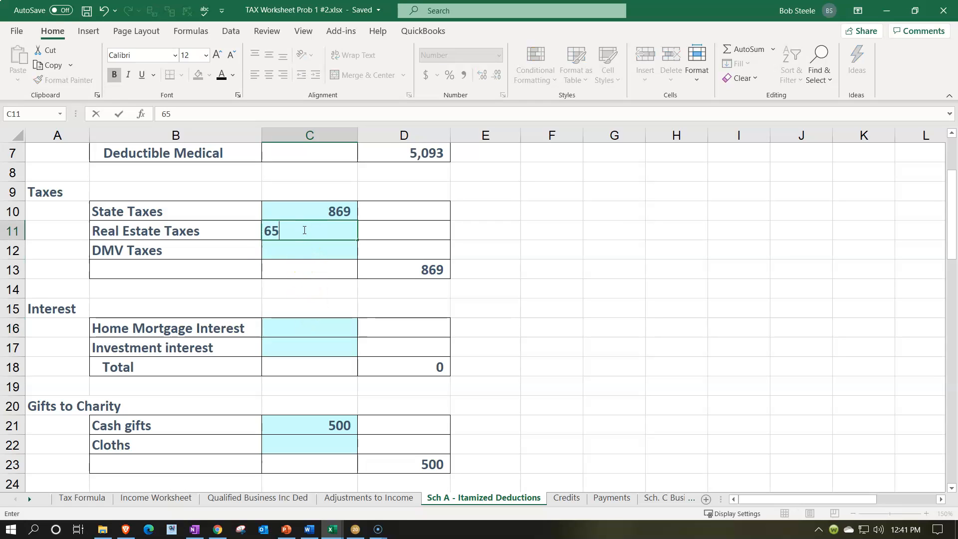
pyautogui.press('Return')
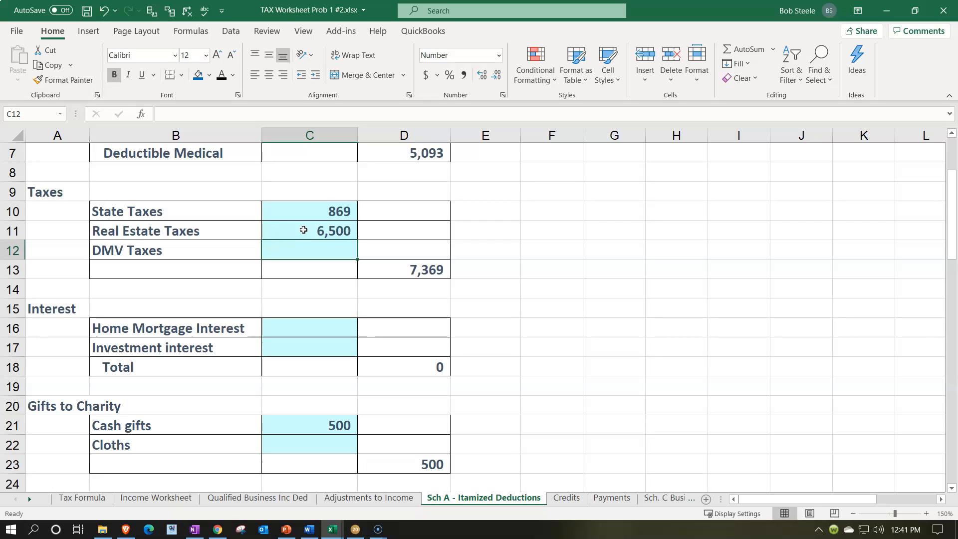
# Check the source of the State Taxes amount by selecting the two W-2 payments in B4:B5 of the CA Payments sheet.
pyautogui.click(303, 230)
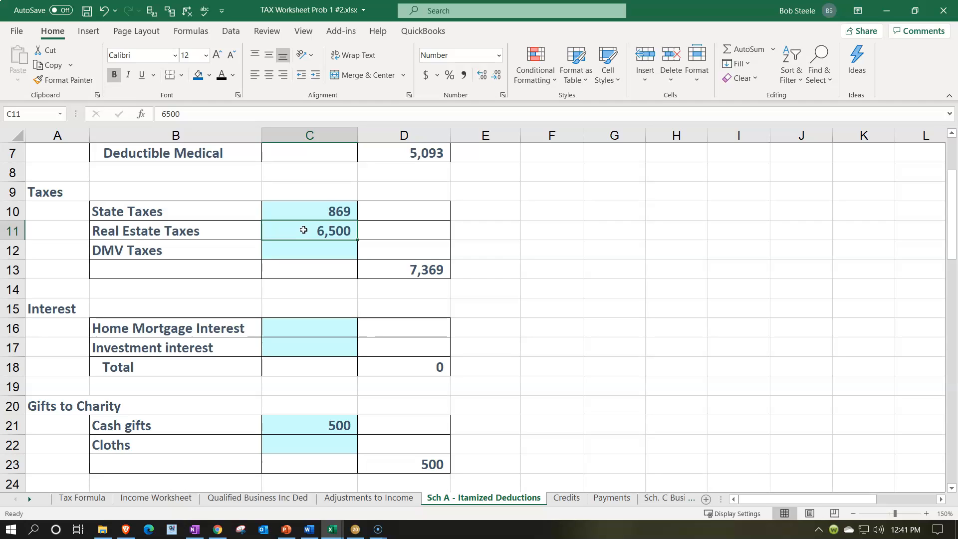
pyautogui.press('Up')
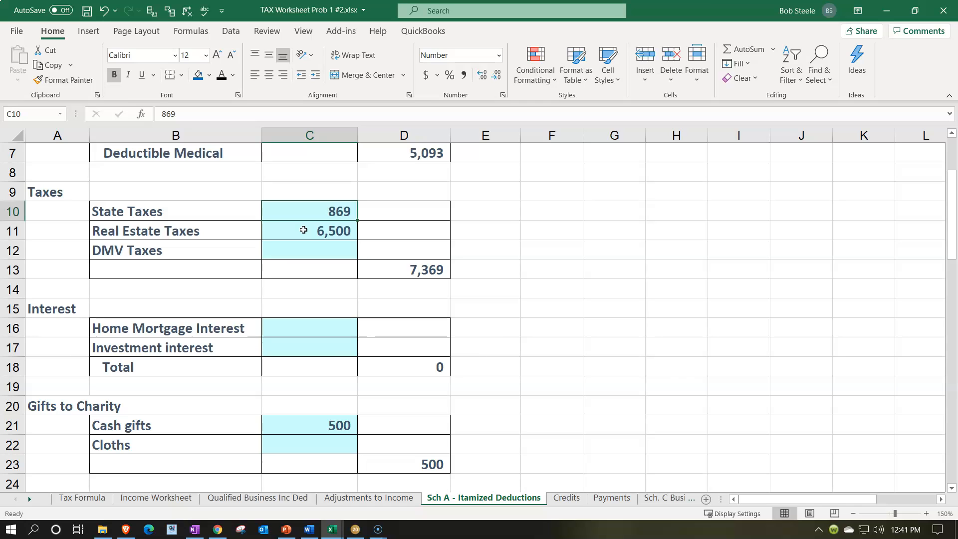
pyautogui.click(31, 499)
pyautogui.click(31, 497)
pyautogui.click(32, 498)
pyautogui.click(32, 497)
pyautogui.click(31, 497)
pyautogui.click(517, 498)
pyautogui.click(286, 218)
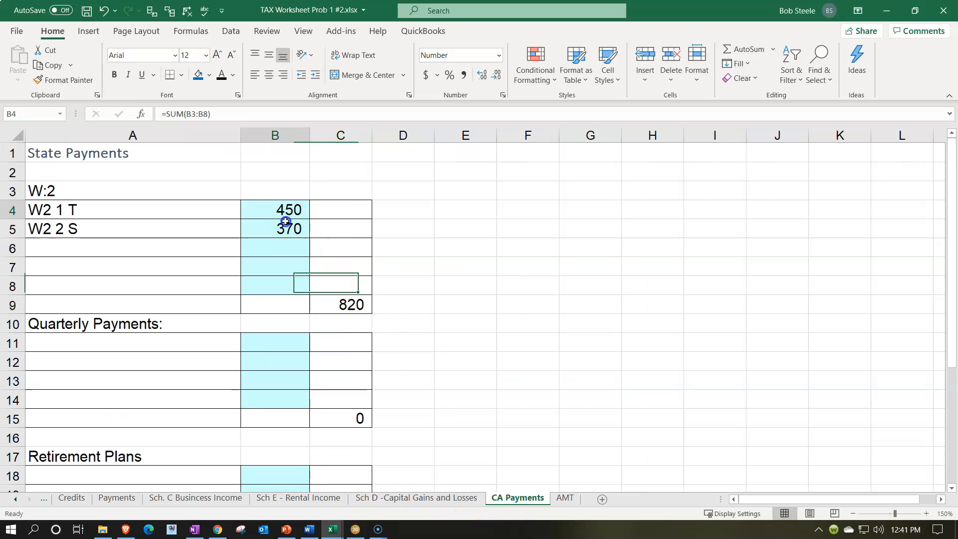
pyautogui.moveTo(285, 221); pyautogui.dragTo(287, 229)
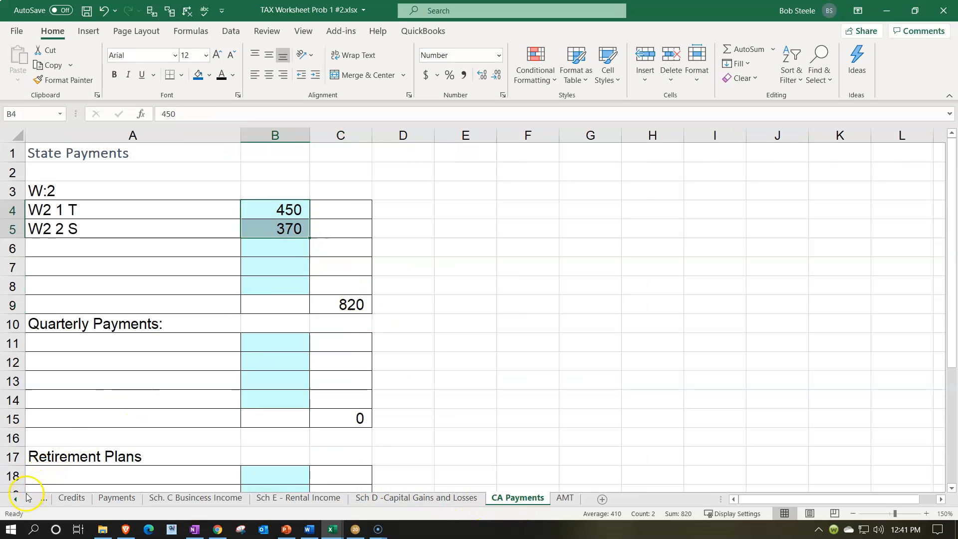
# Return to the Sch A - Itamized Deductions sheet.
pyautogui.click(15, 498)
pyautogui.click(16, 498)
pyautogui.click(16, 498)
pyautogui.click(16, 498)
pyautogui.click(15, 498)
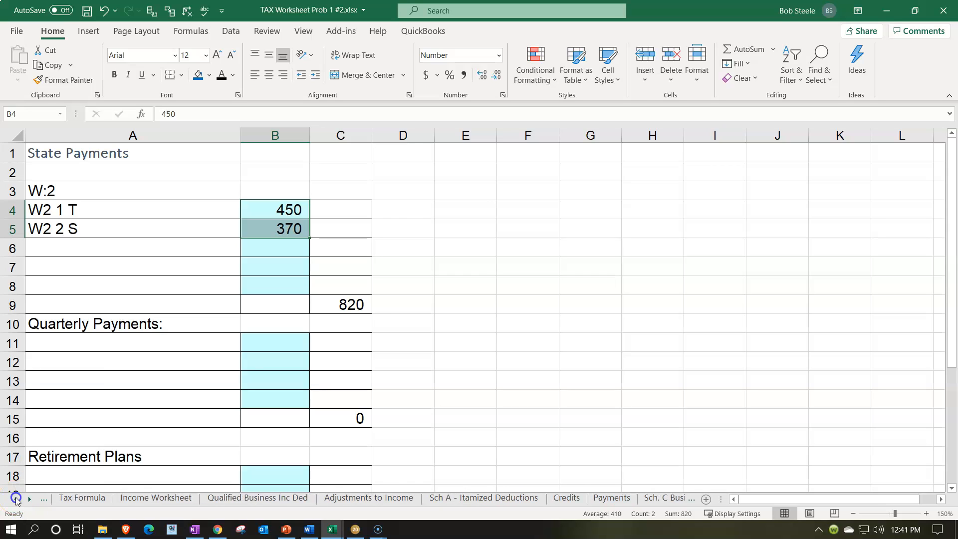
pyautogui.click(435, 499)
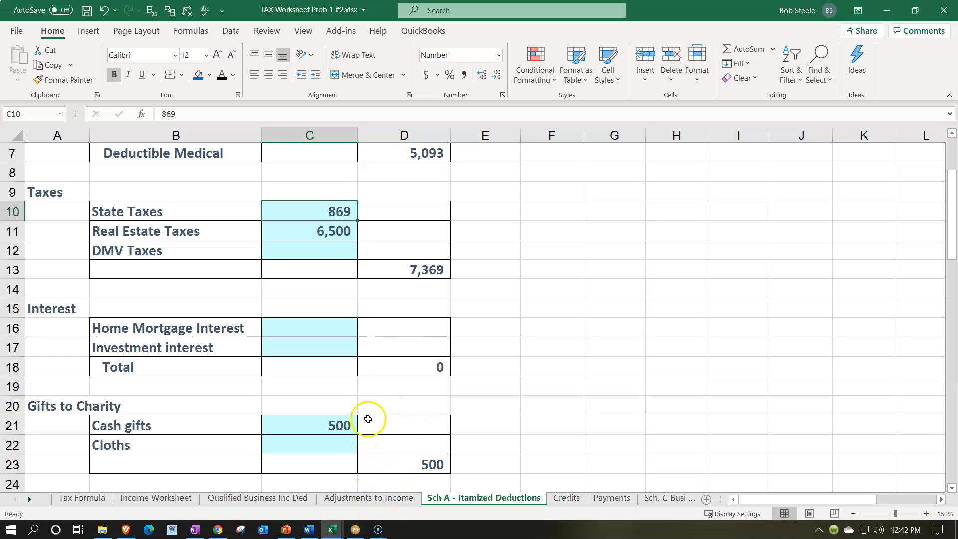
# Compare the Taxes You Paid section of Schedule A in Lacerte with the taxes total in D13 of the Excel worksheet.
pyautogui.click(357, 531)
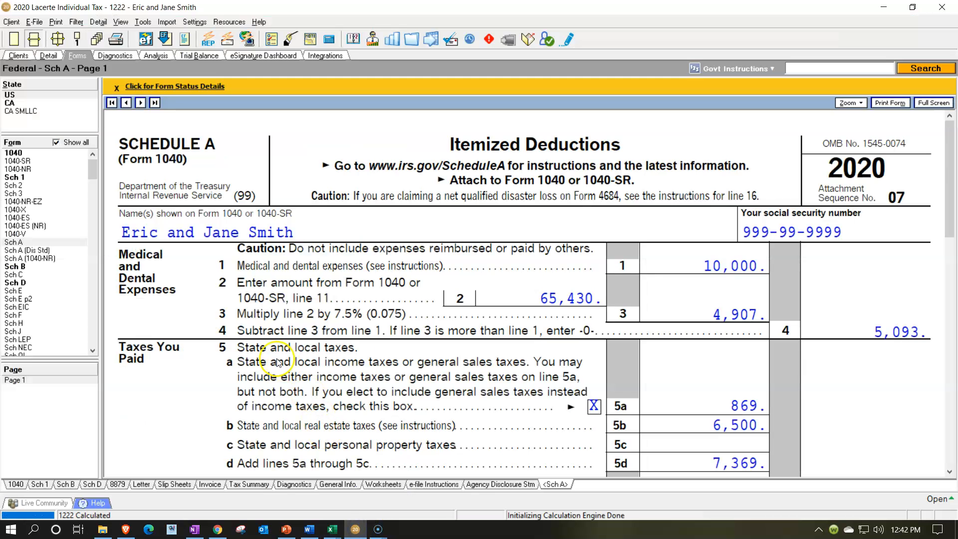
pyautogui.scroll(-3, 195, 302)
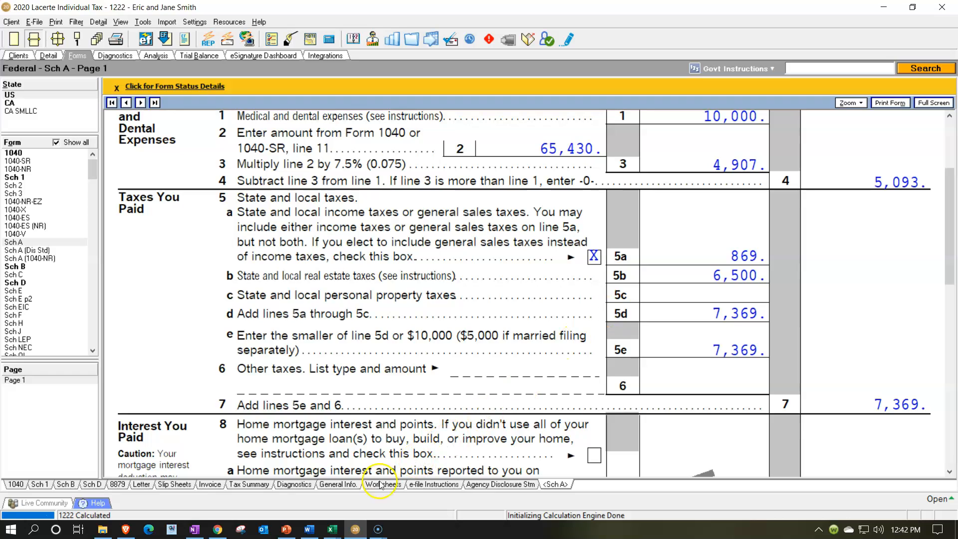
pyautogui.moveTo(337, 533)
pyautogui.click(285, 487)
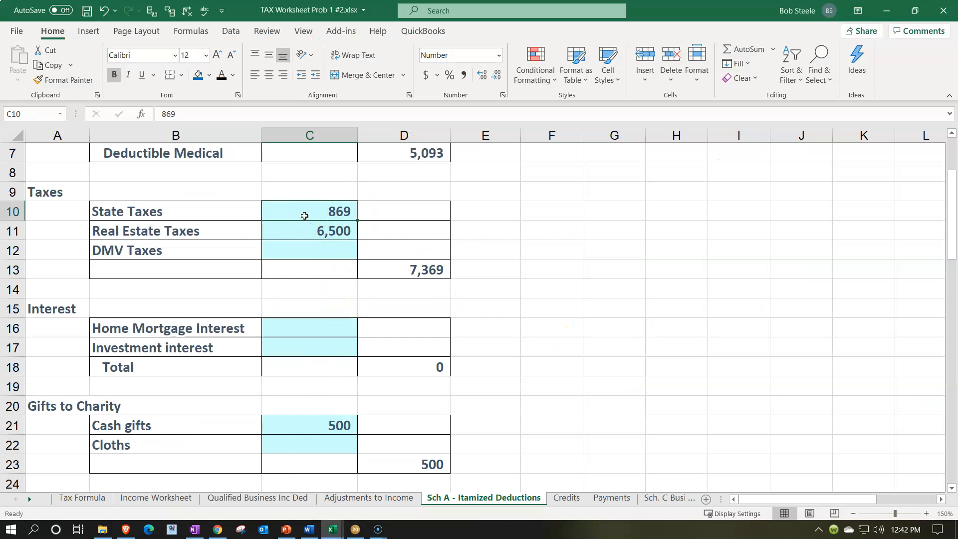
pyautogui.press('Down')
pyautogui.press('Down')
pyautogui.press('Down')
pyautogui.press('Right')
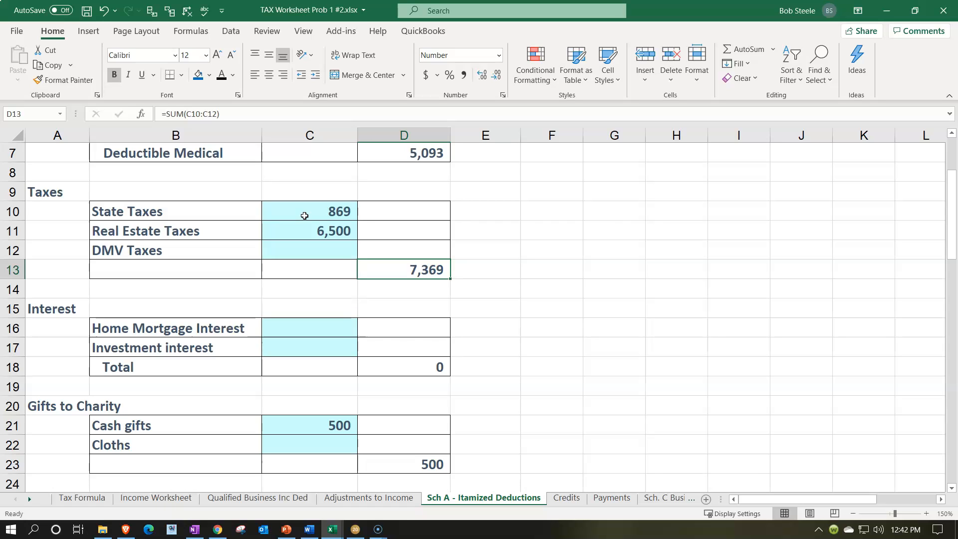
pyautogui.click(498, 272)
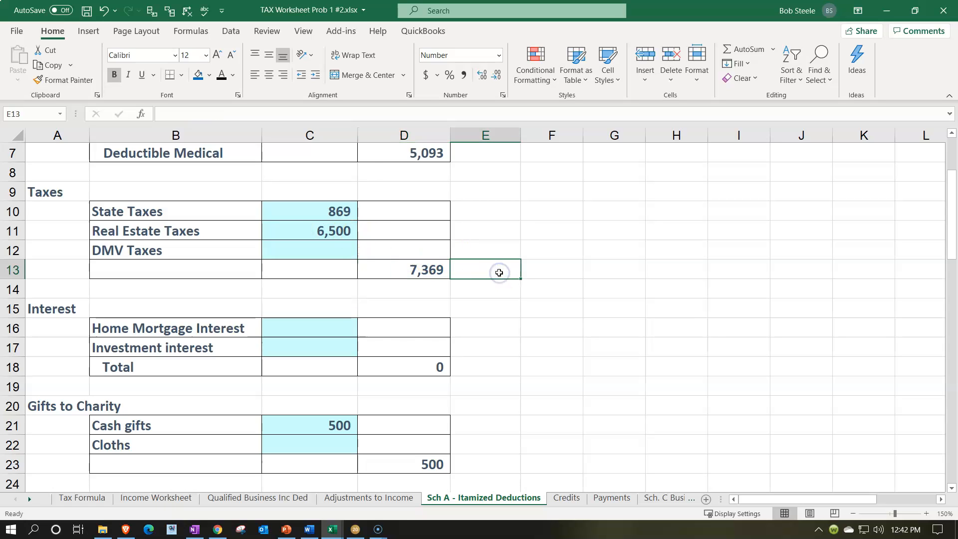
# Examine the medical, taxes and charity subtotals in column D, down to Total Itemized Deduction in D52.
pyautogui.scroll(2, 500, 273)
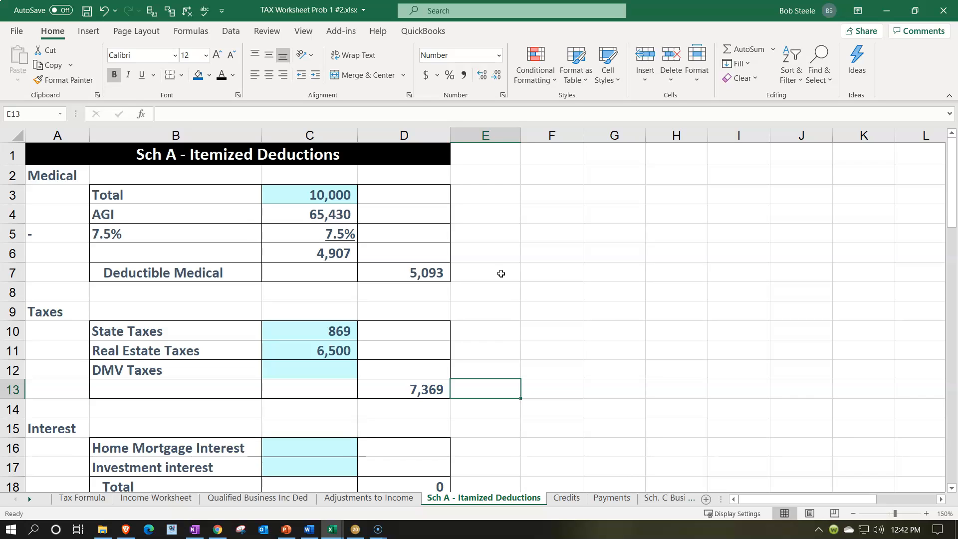
pyautogui.click(417, 274)
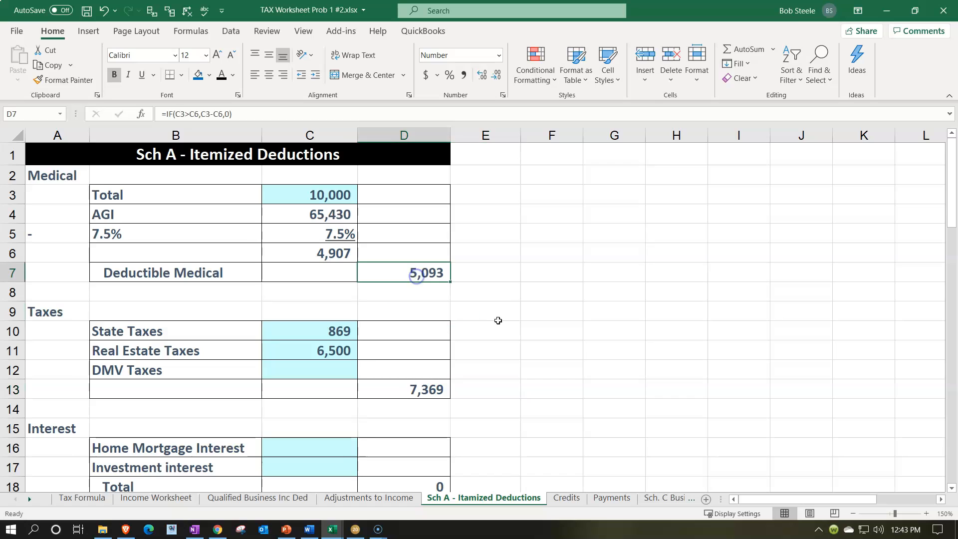
pyautogui.scroll(-1, 498, 321)
pyautogui.click(442, 327)
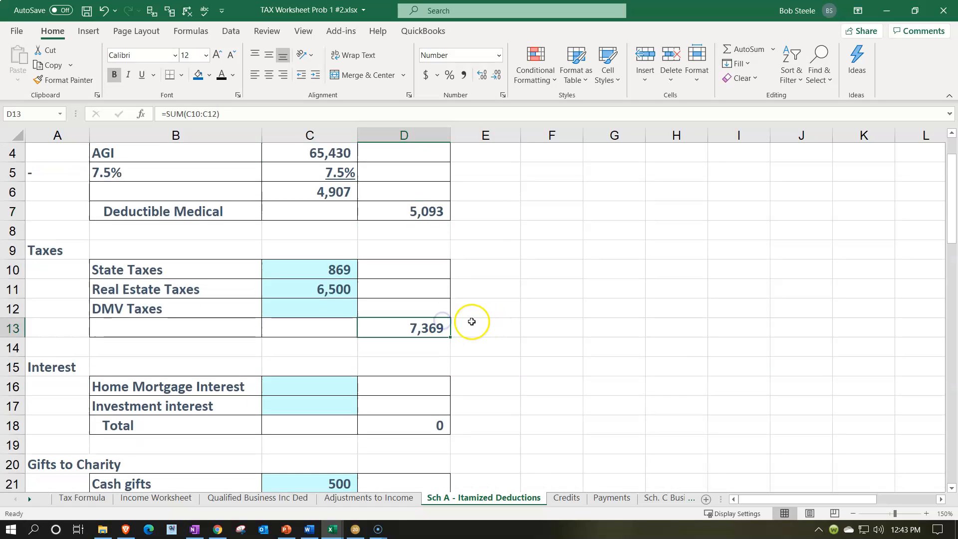
pyautogui.scroll(-4, 473, 321)
pyautogui.click(427, 289)
pyautogui.scroll(-7, 444, 306)
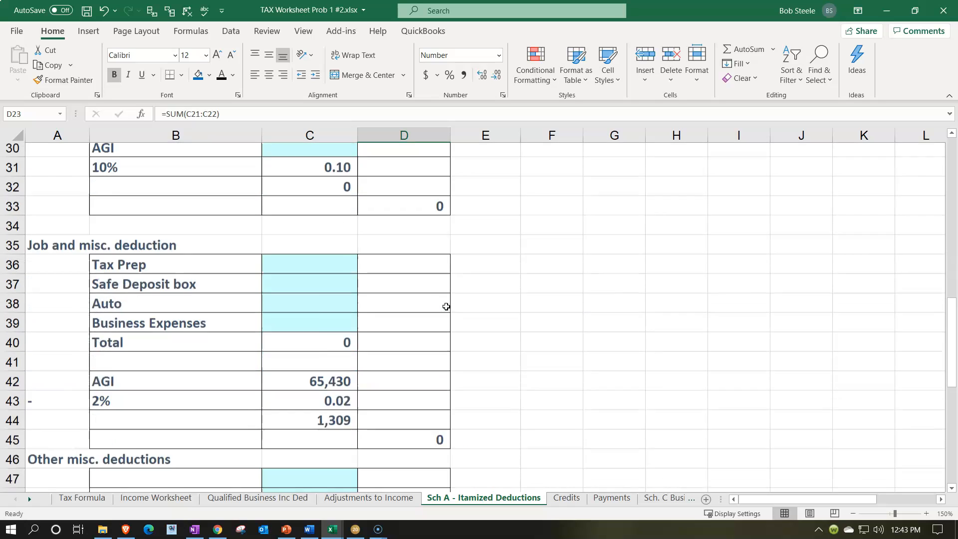
pyautogui.click(442, 424)
pyautogui.click(420, 446)
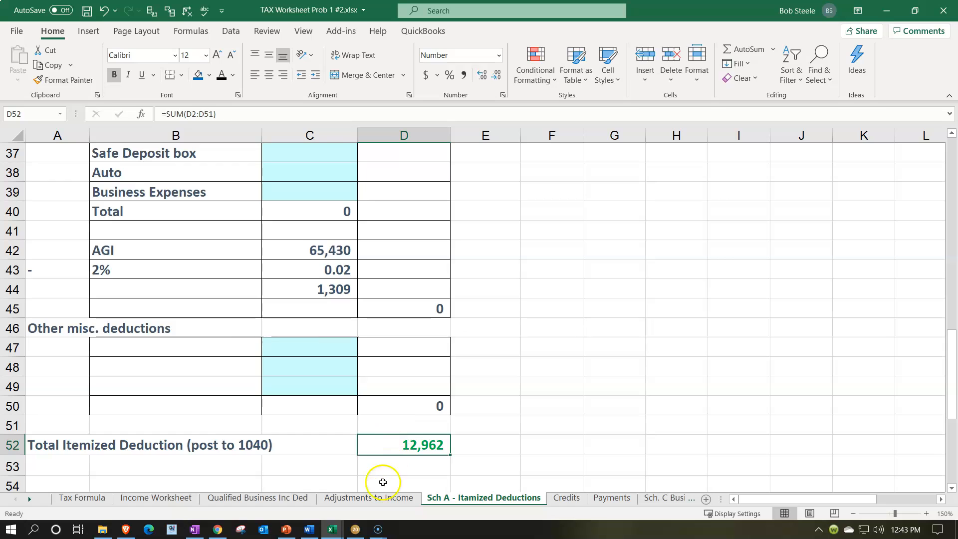
# Review Schedule A in Lacerte down to line 17 and compare it with Total Itemized Deduction in D52 of the Excel worksheet.
pyautogui.click(357, 531)
pyautogui.scroll(5, 524, 360)
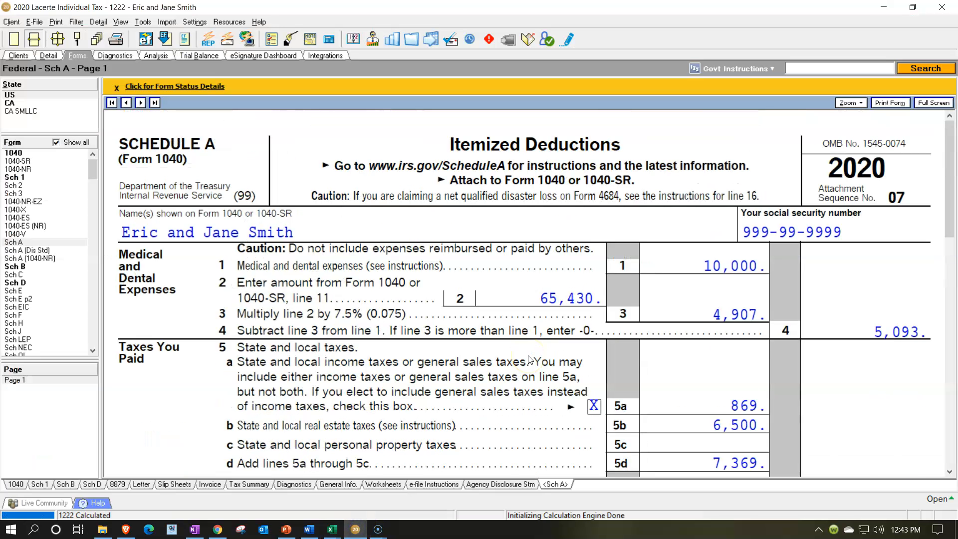
pyautogui.scroll(-3, 530, 360)
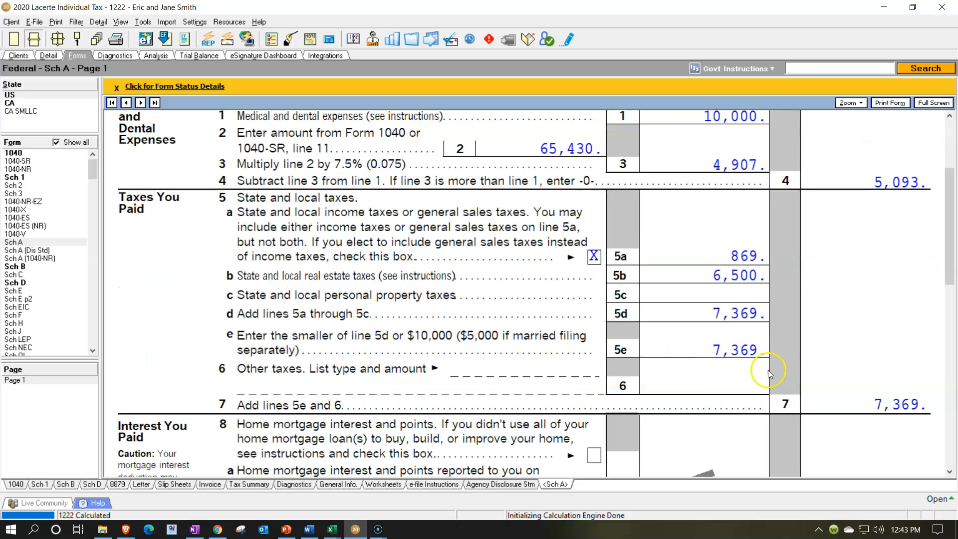
pyautogui.scroll(-5, 797, 382)
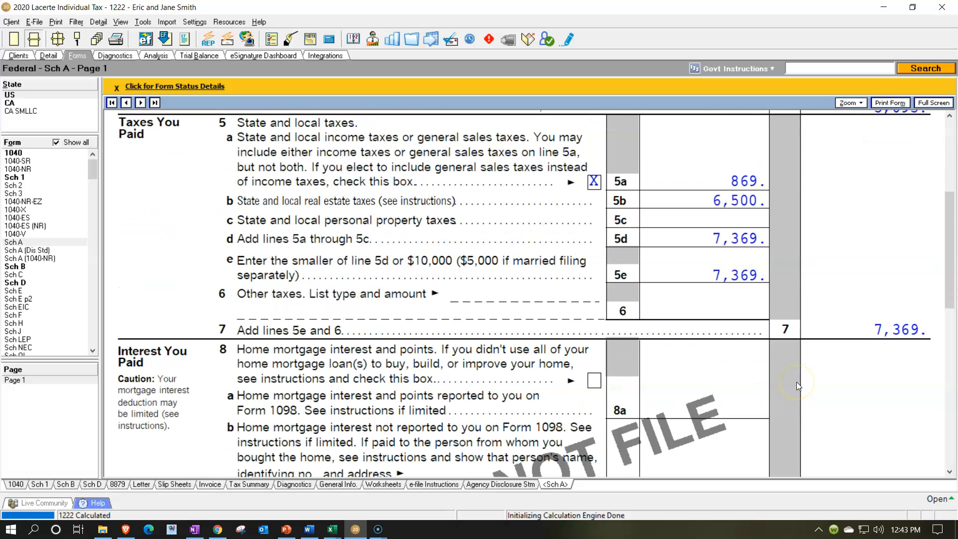
pyautogui.scroll(-6, 796, 381)
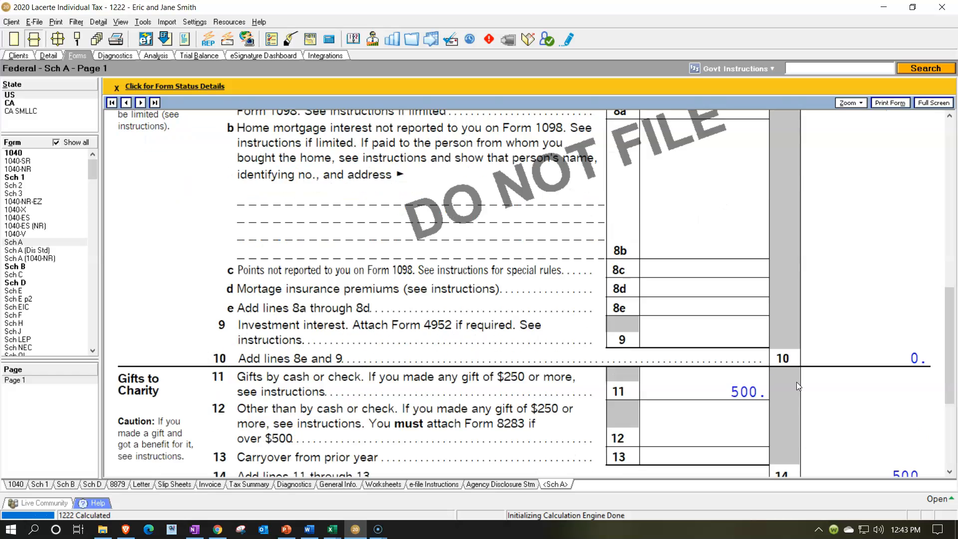
pyautogui.scroll(-1, 797, 382)
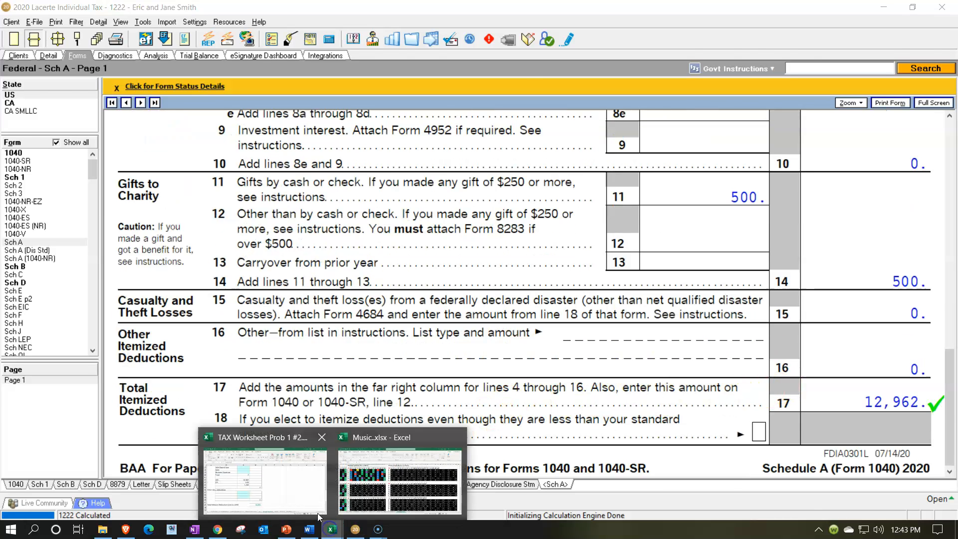
pyautogui.click(320, 516)
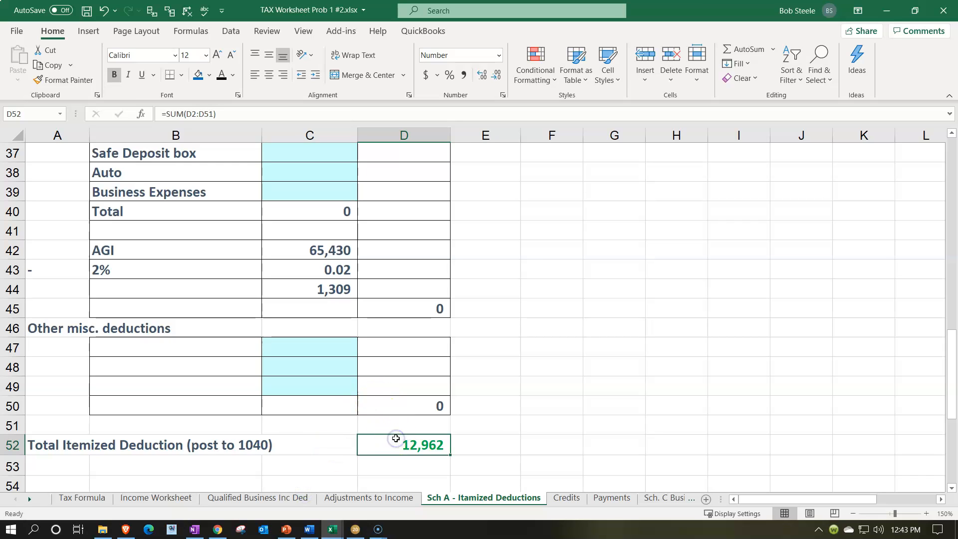
# Compare the Itemized Deduction in C6 with the Standard Deduction in C7 on the Tax Formula sheet.
pyautogui.click(92, 502)
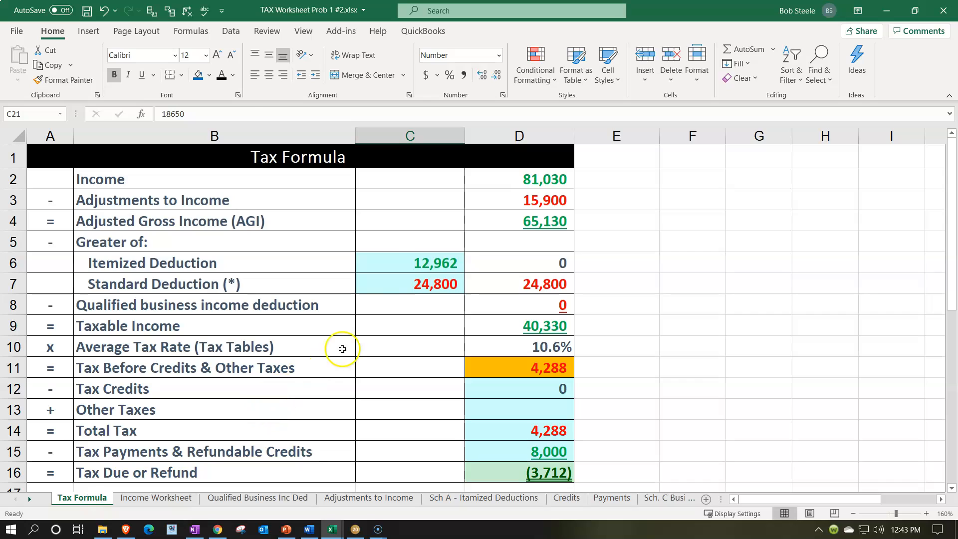
pyautogui.click(392, 263)
pyautogui.press('Down')
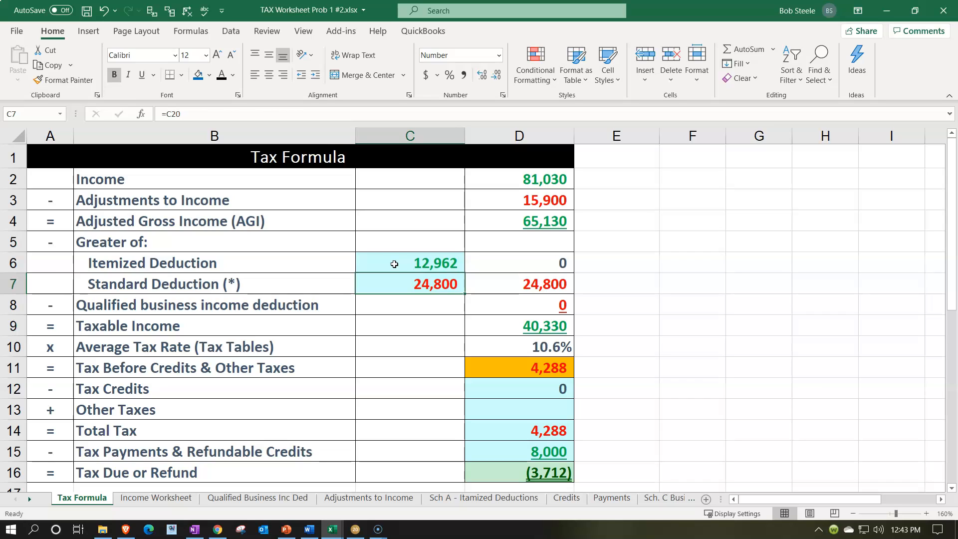
pyautogui.click(394, 264)
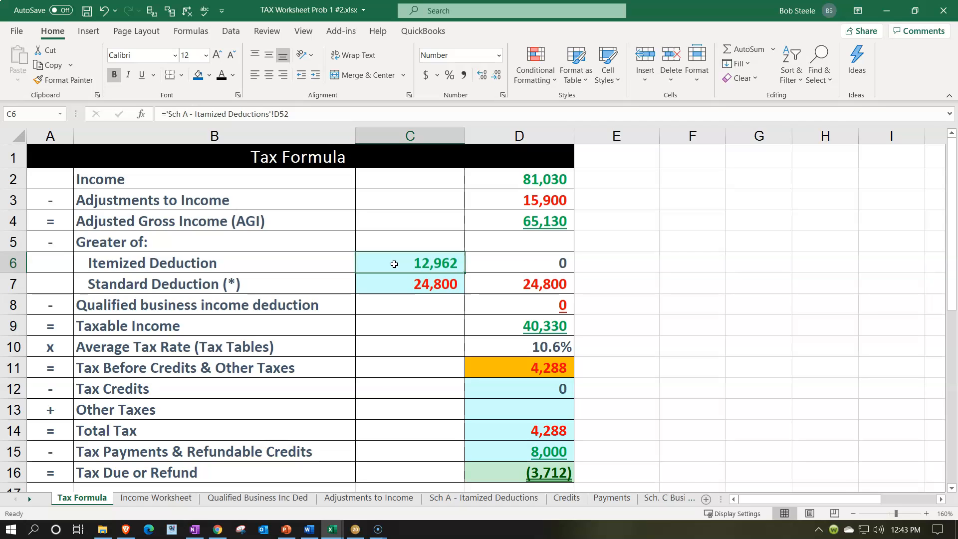
# Check lines 12 to 15 of Form 1040 in Lacerte against Taxable Income in D9 of the Excel Tax Formula sheet.
pyautogui.click(356, 529)
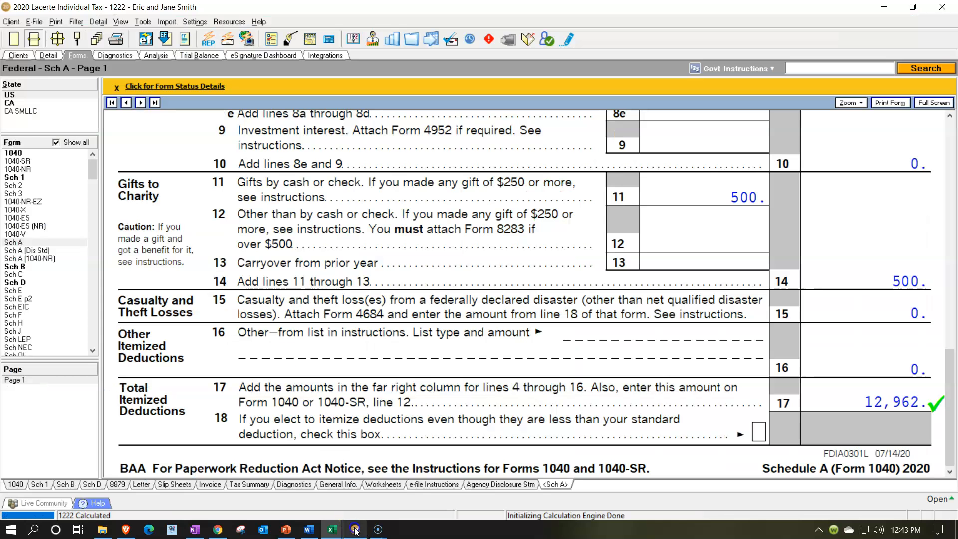
pyautogui.click(26, 154)
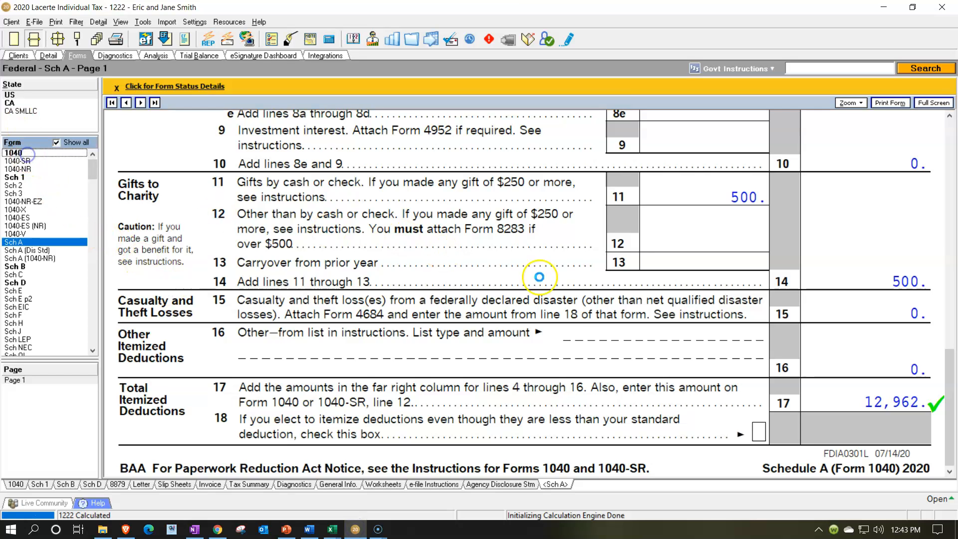
pyautogui.scroll(-8, 748, 360)
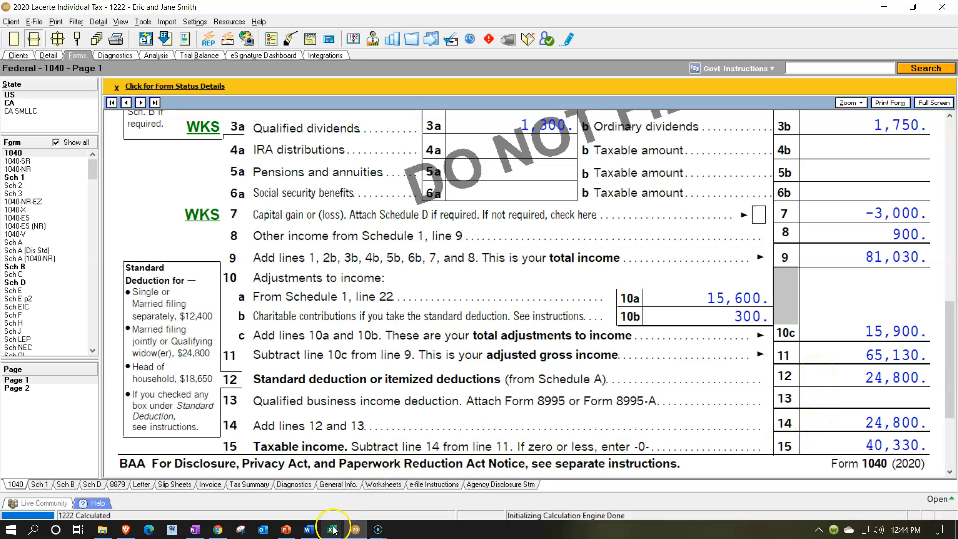
pyautogui.moveTo(333, 530)
pyautogui.click(295, 487)
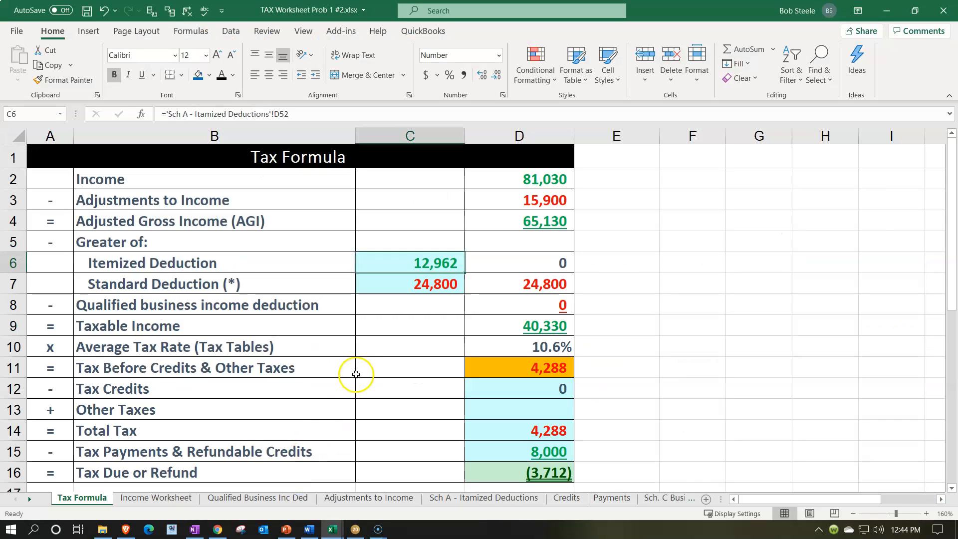
pyautogui.click(487, 330)
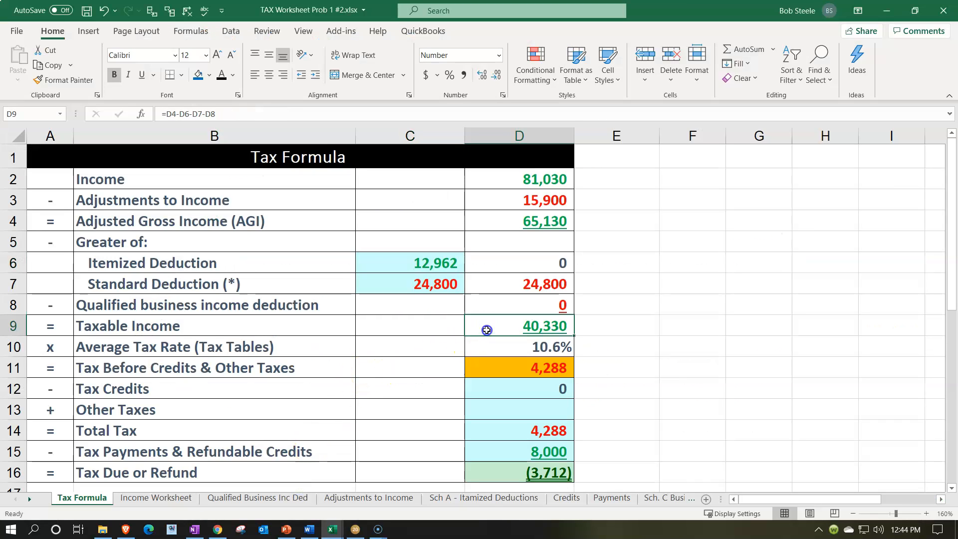